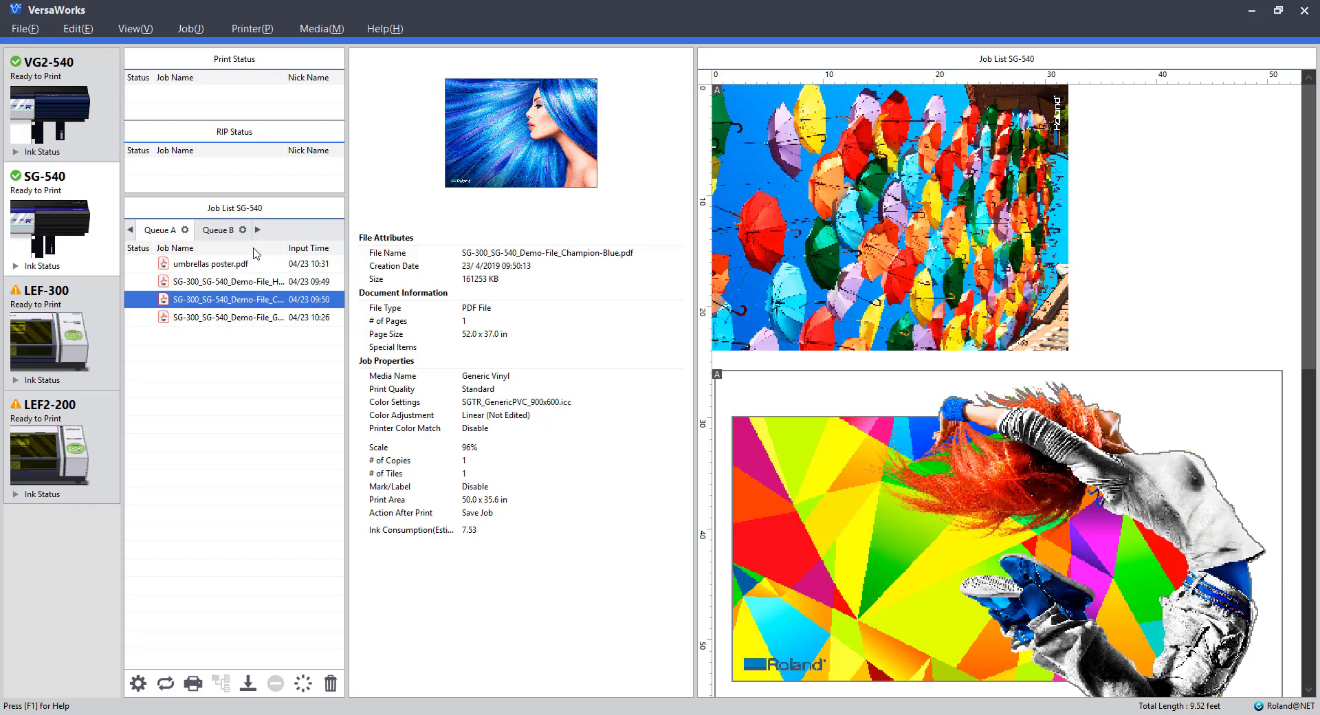
# Open Job Settings for umbrellas poster.pdf and keep it upright, portrait at 24 x 32 in.
pyautogui.click(261, 269)
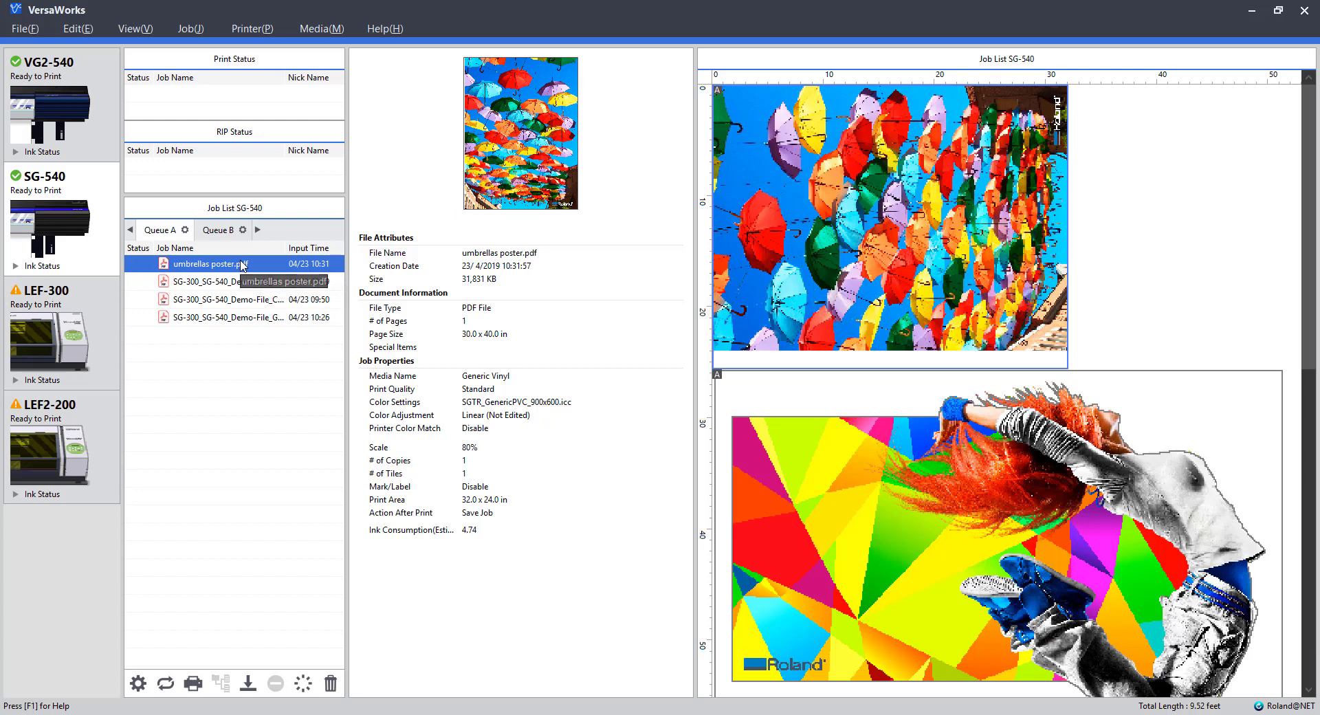
pyautogui.doubleClick(238, 262)
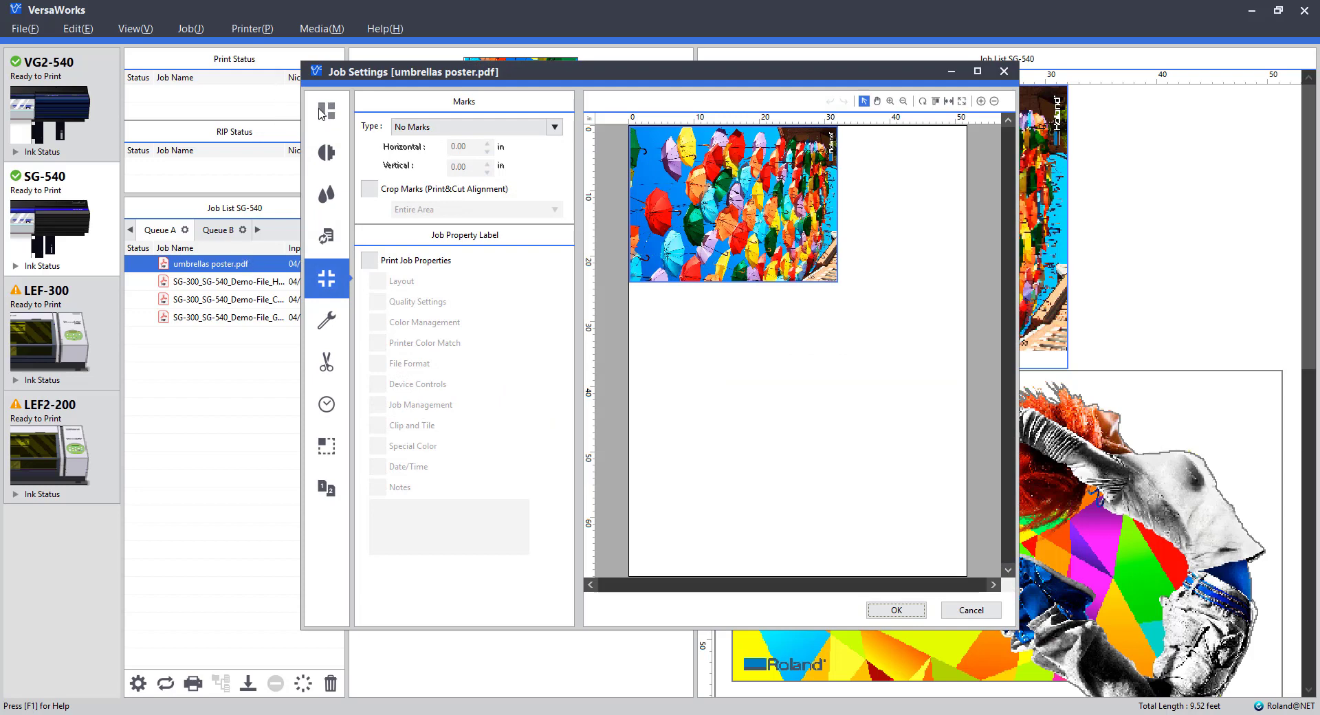
pyautogui.click(324, 113)
pyautogui.click(463, 506)
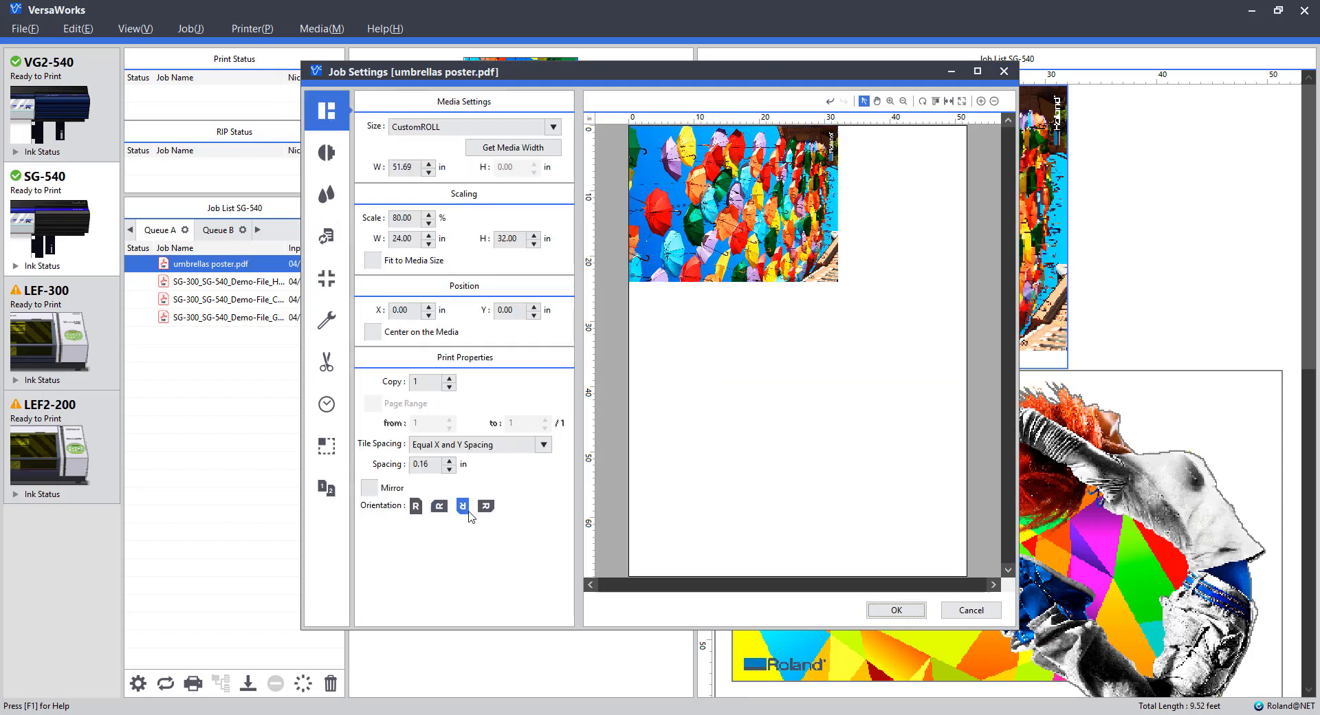
pyautogui.click(416, 507)
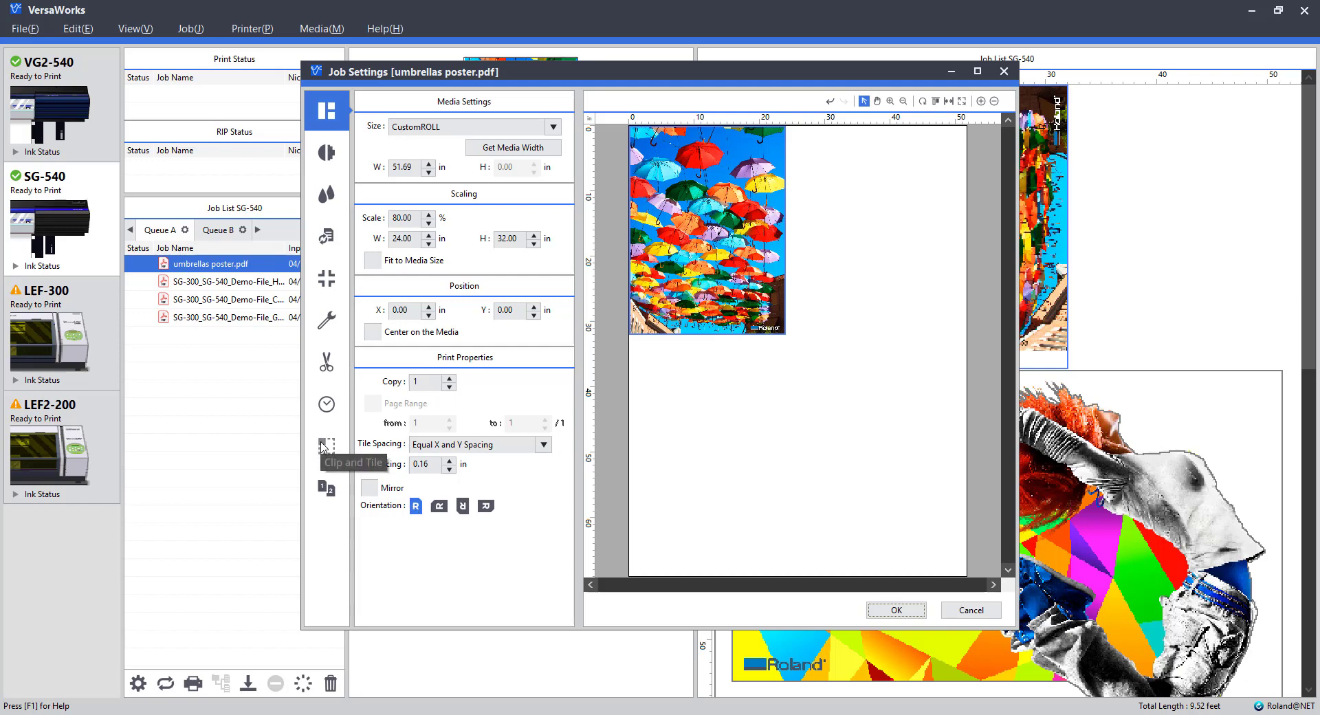
# Drag the clip box's top edge down to keep the 24.00 x 12.42 in band at Y 19.58 in.
pyautogui.click(325, 445)
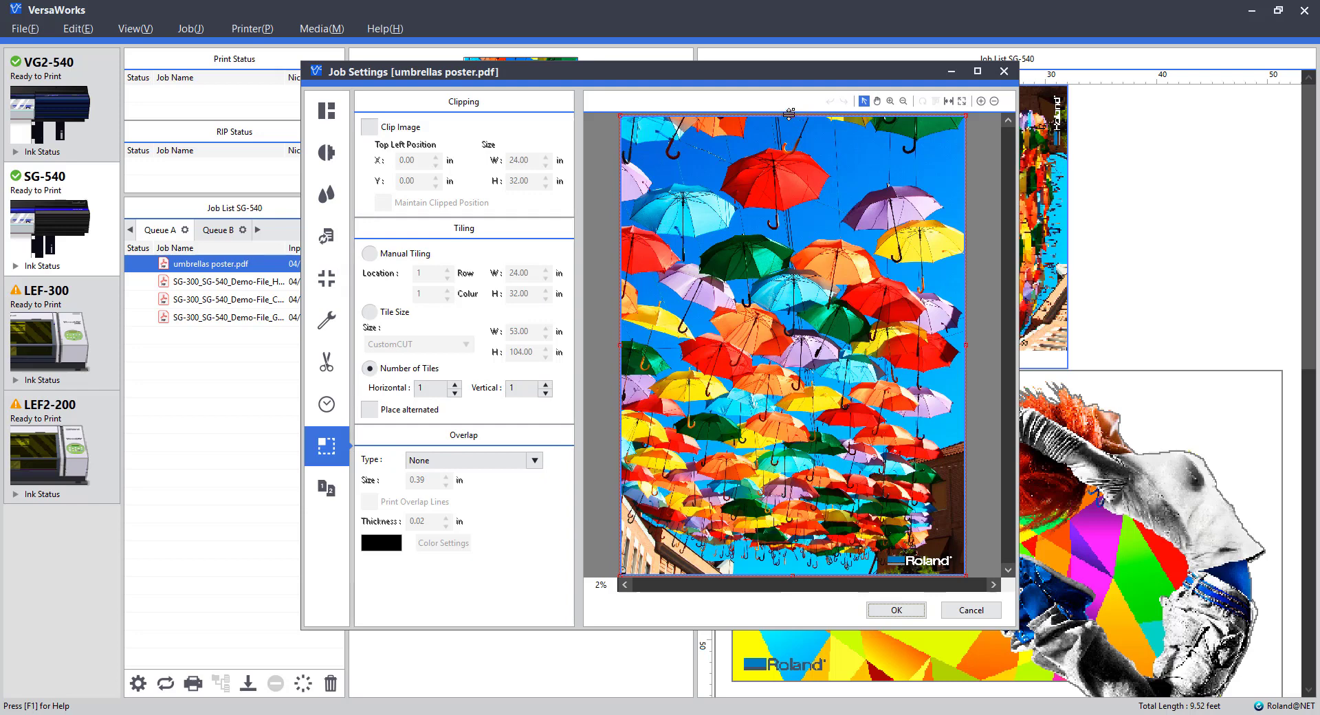
pyautogui.moveTo(788, 113); pyautogui.dragTo(774, 397)
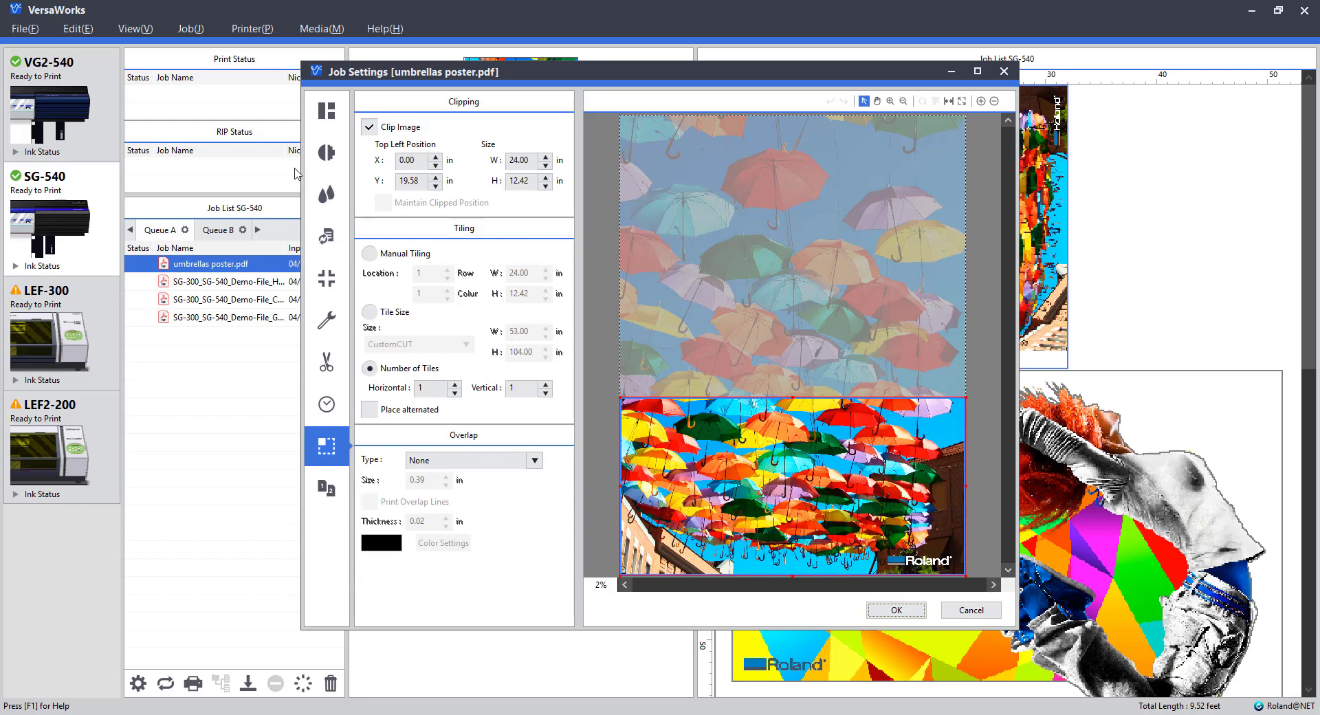
# Check the clipped 24.00 x 12.42 in umbrella strip in the Layout preview, zooming in and out.
pyautogui.click(326, 112)
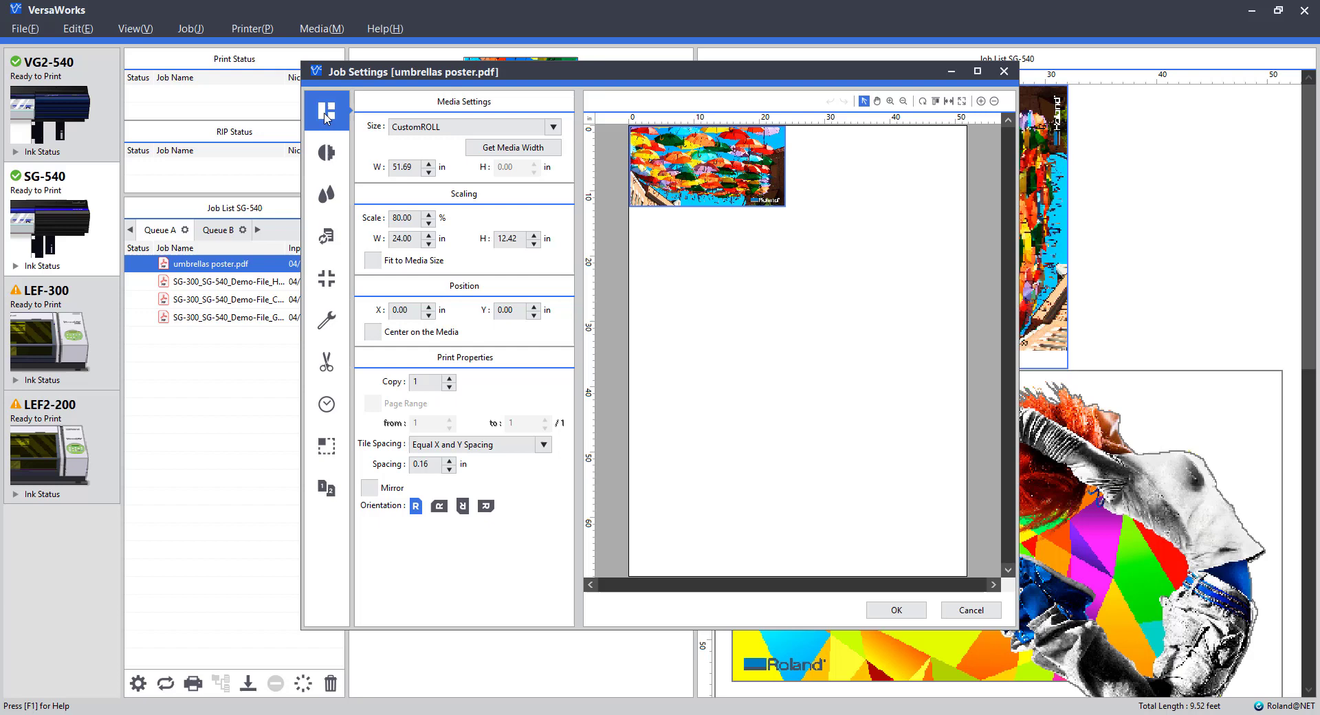
pyautogui.click(981, 100)
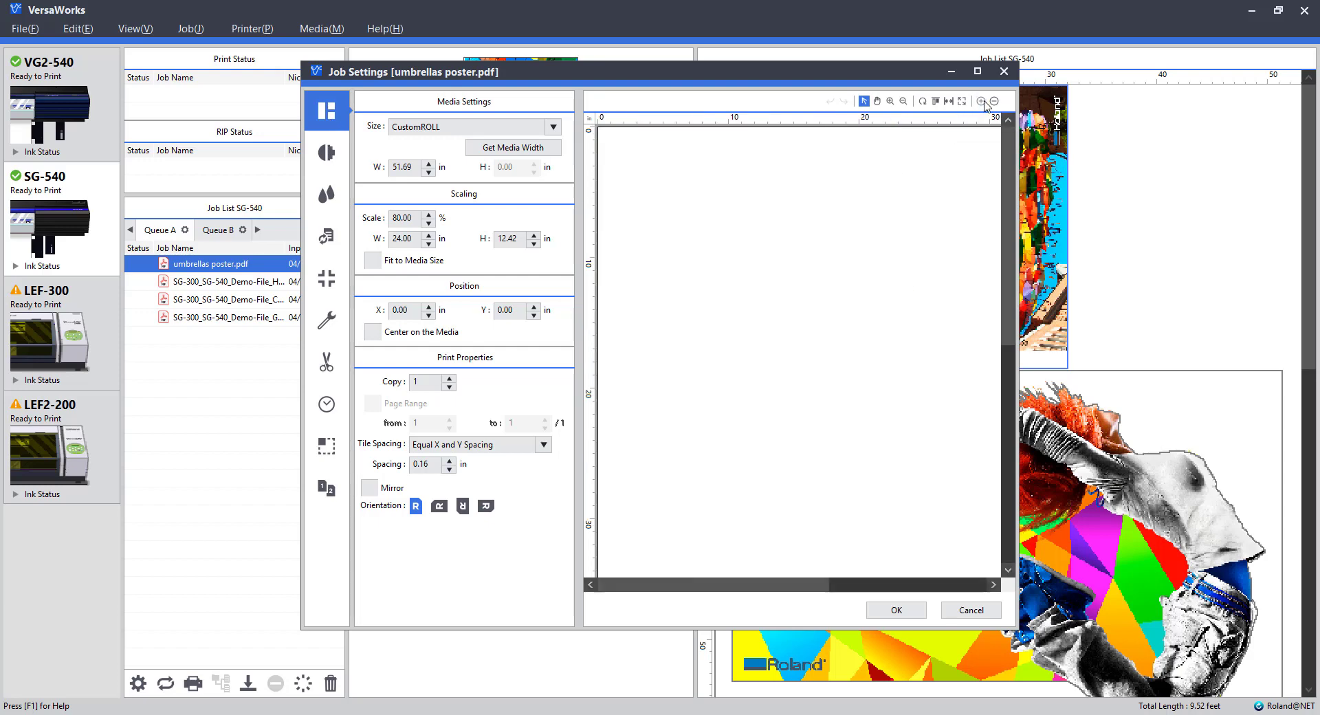
pyautogui.click(981, 100)
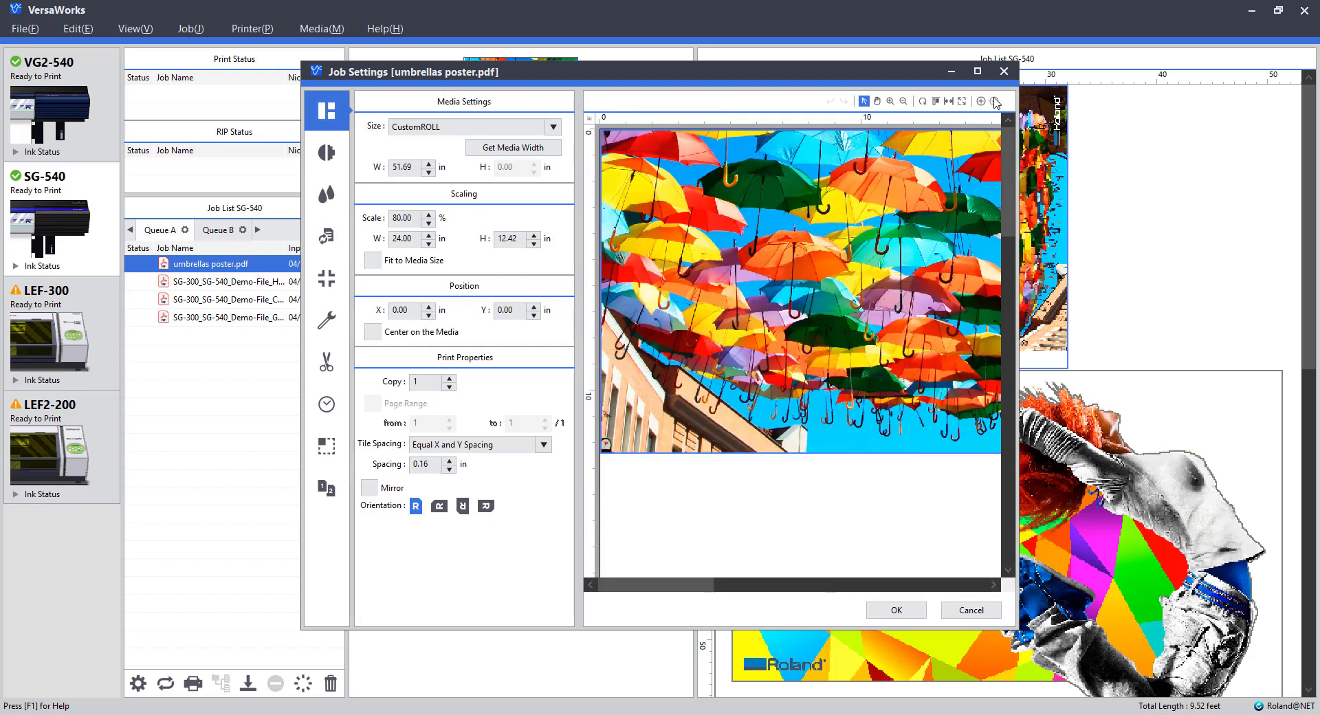
pyautogui.click(994, 101)
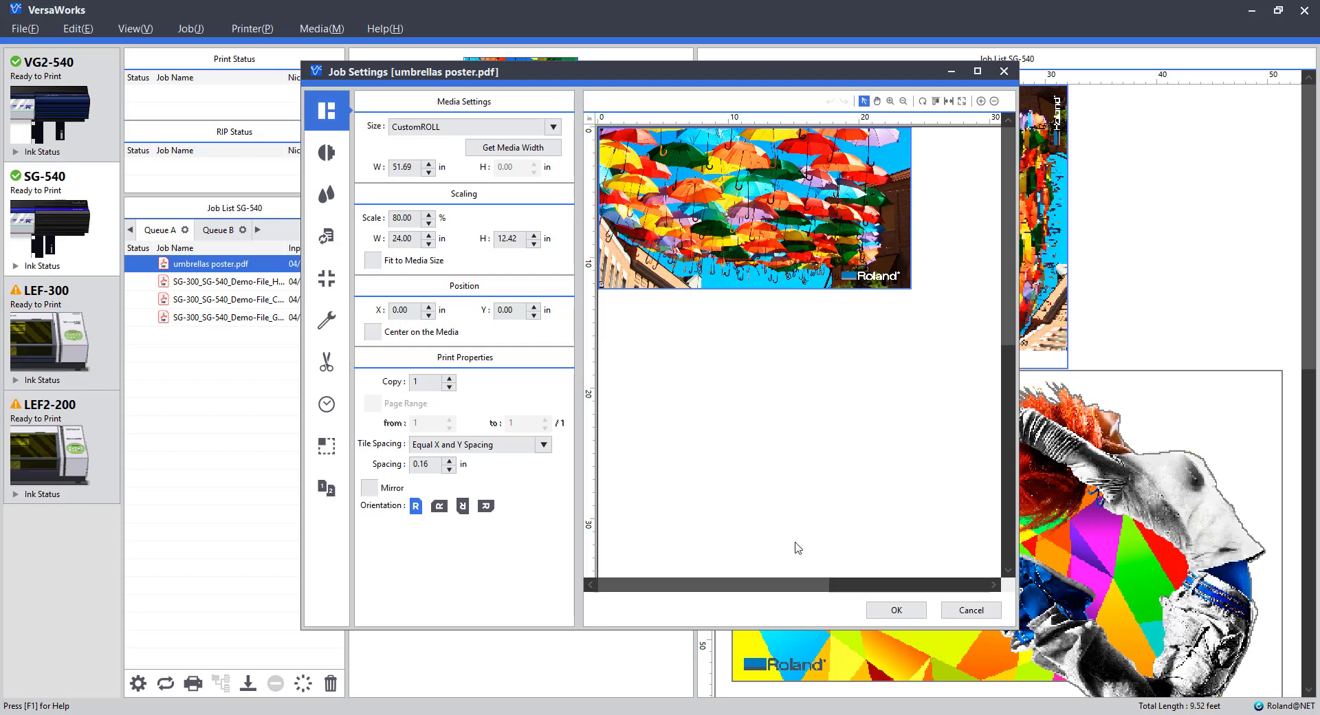
# Confirm the umbrella clip, then show Layout settings for the Champion-Blue job (96.15%, 50.00 x 35.58 in).
pyautogui.click(884, 614)
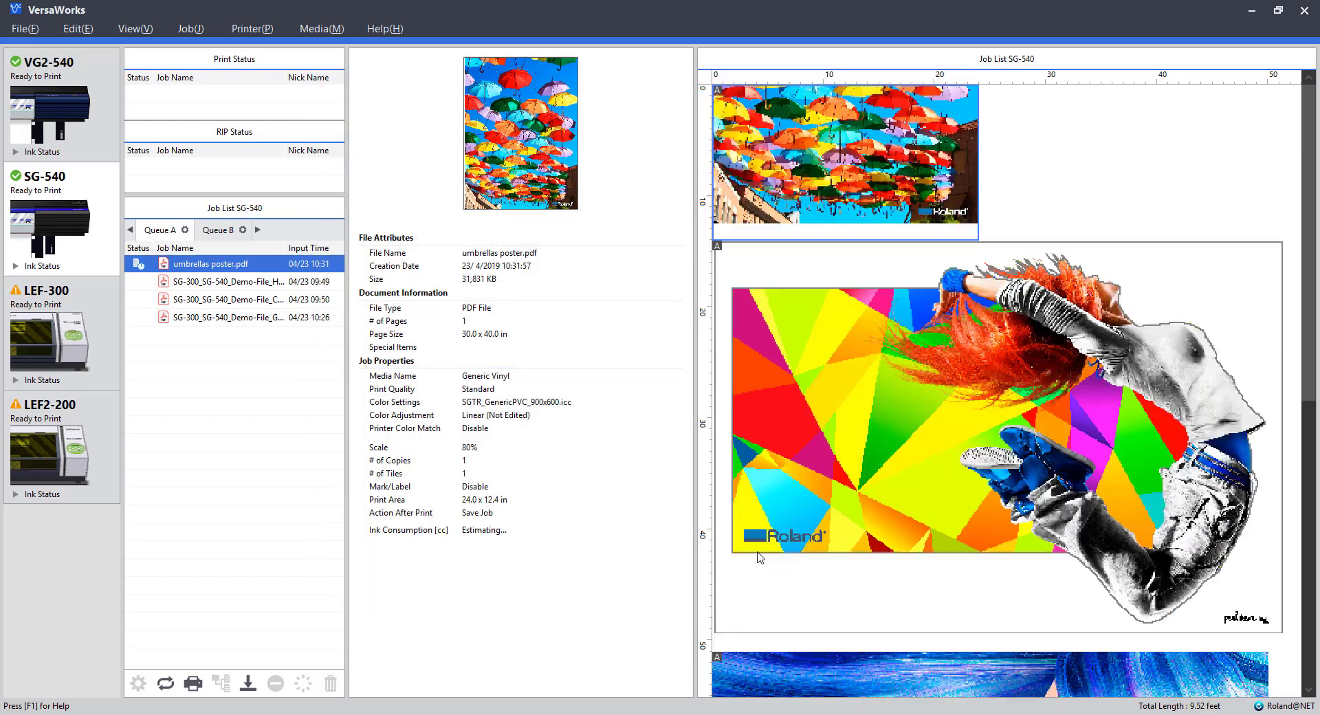
pyautogui.click(203, 461)
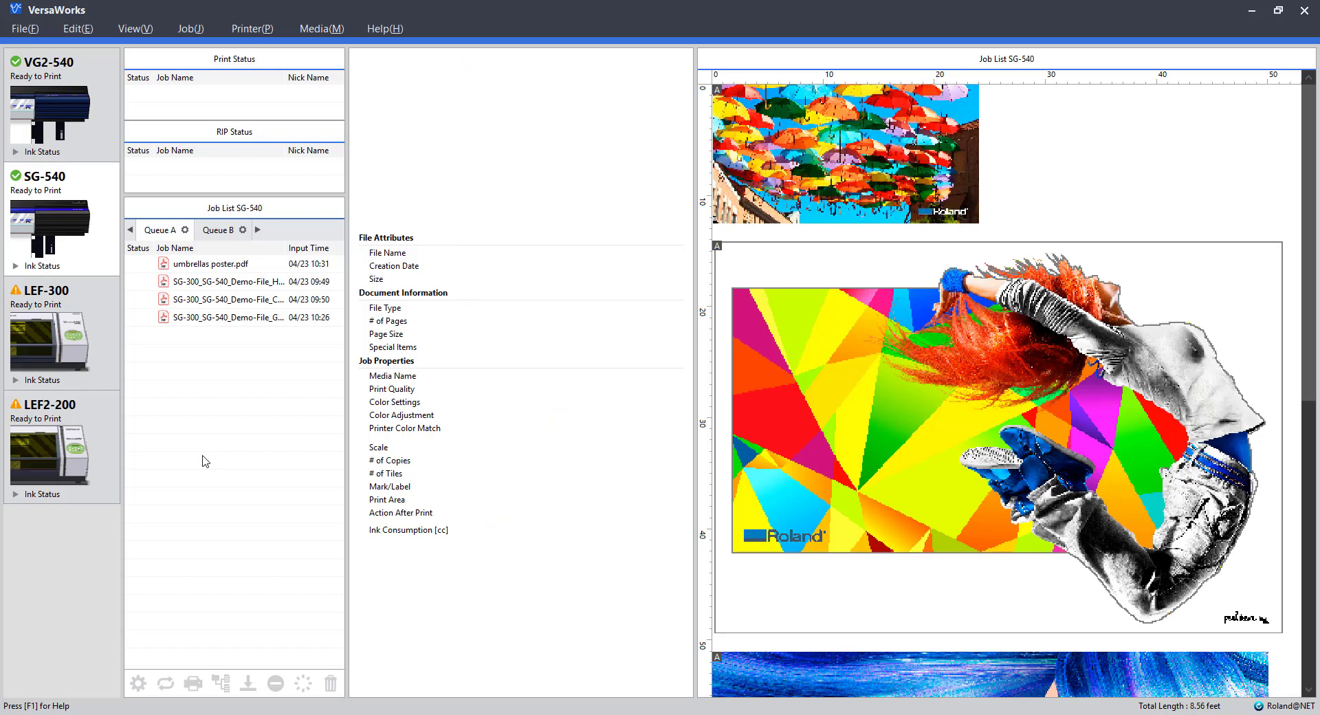
pyautogui.click(242, 301)
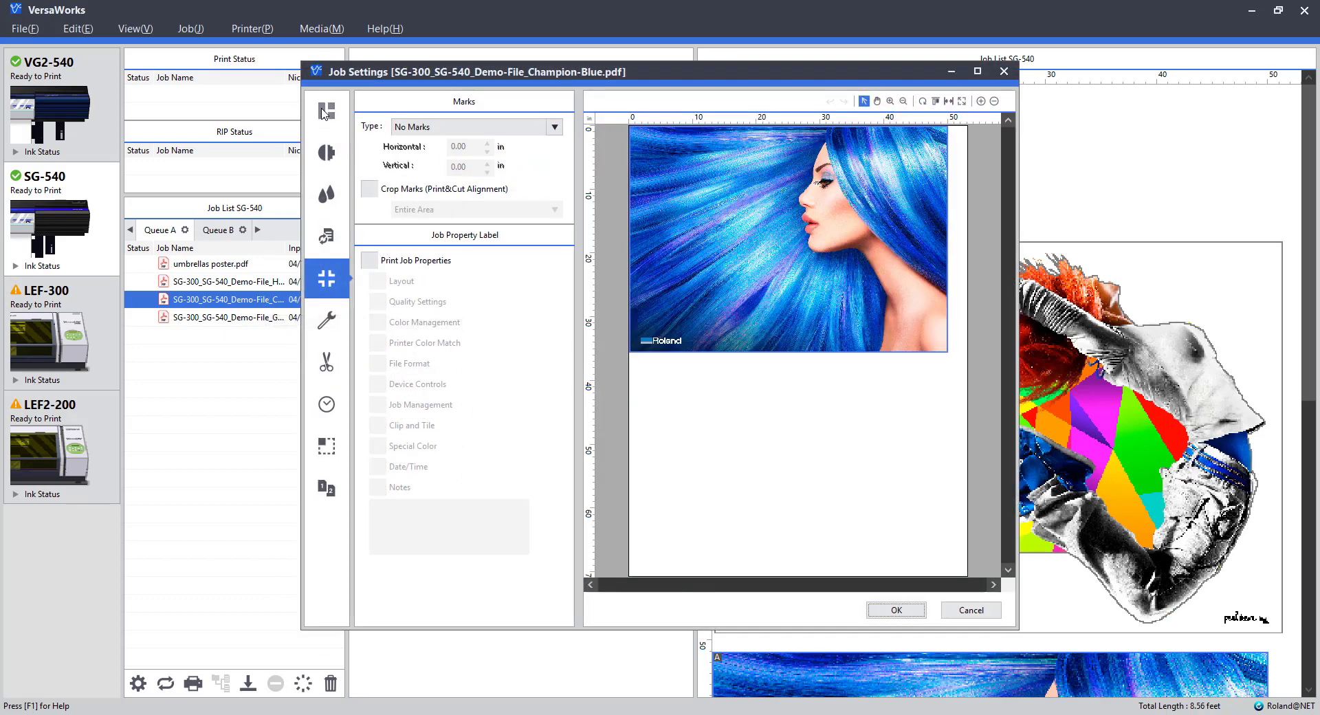
pyautogui.click(324, 112)
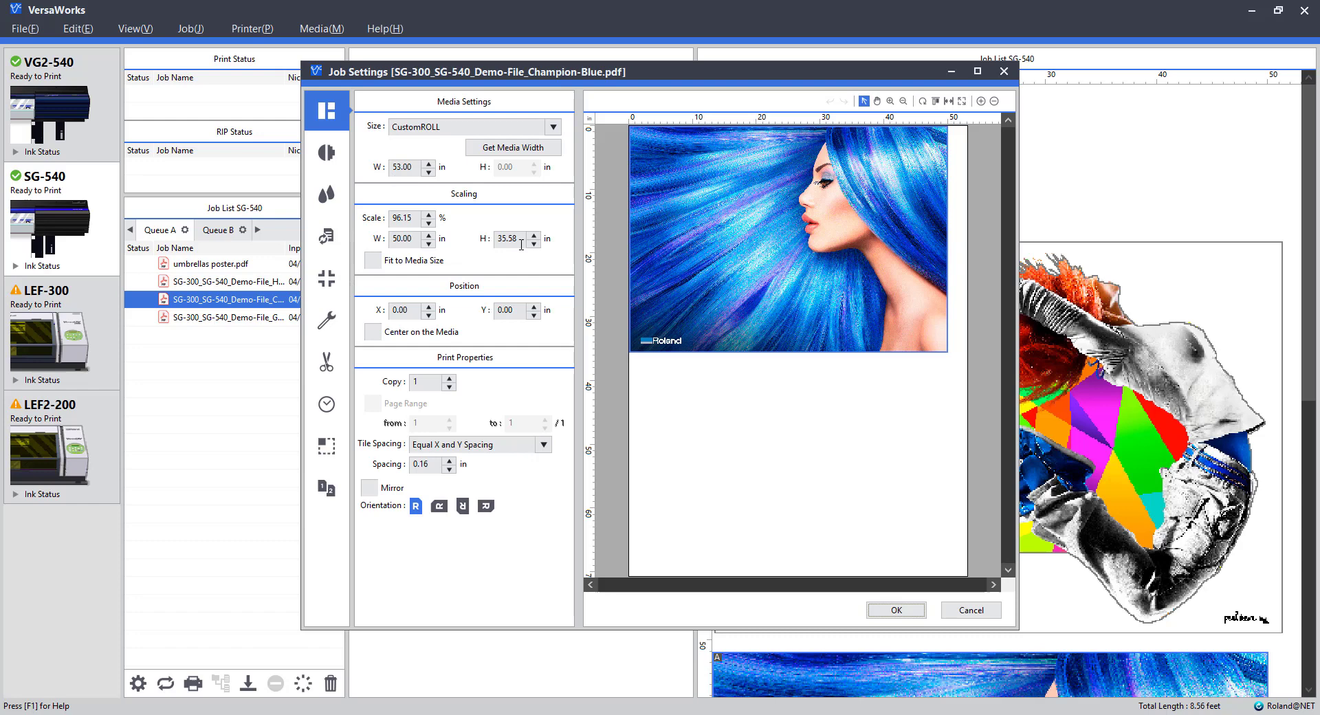
# Set the portrait height to 75 in, giving 202.70% scale and 105.41 in width.
pyautogui.doubleClick(521, 245)
pyautogui.write('75')
pyautogui.press('Tab')
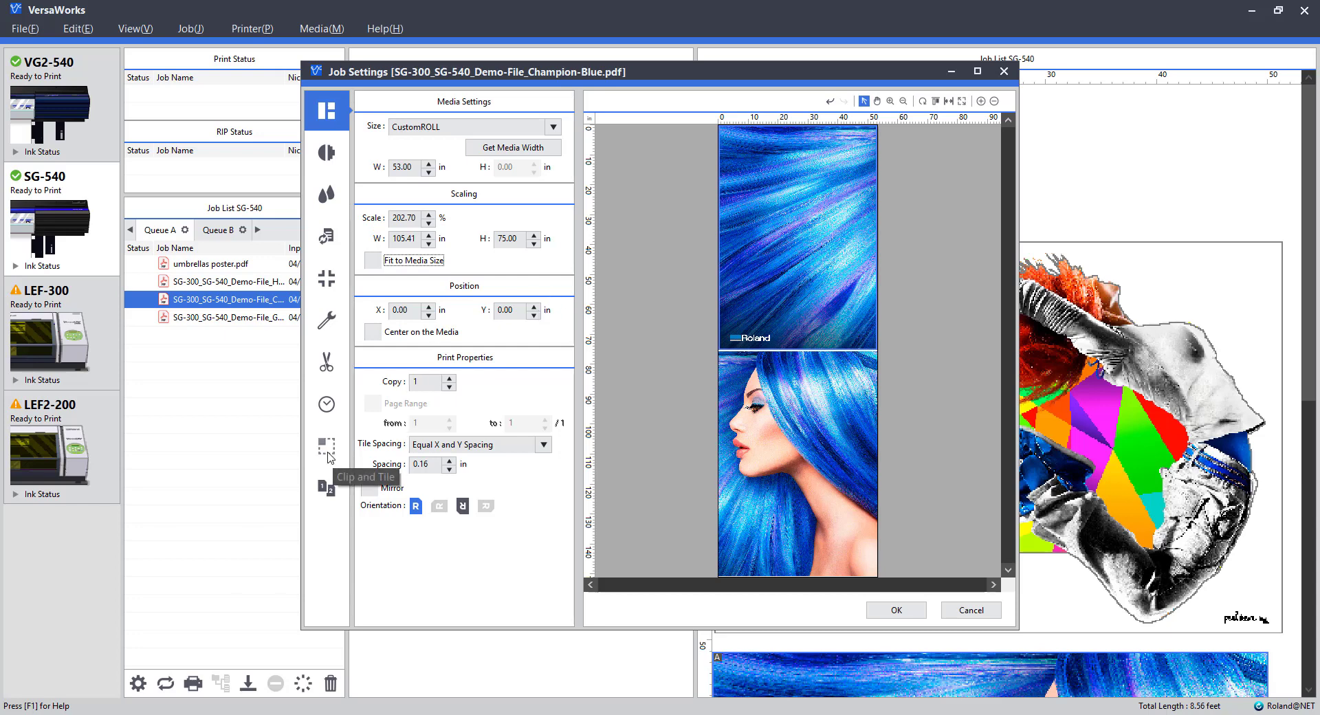
# Tile by Number of Tiles: 2 horizontal by 1 vertical, each 52.70 x 75.00 in.
pyautogui.click(327, 451)
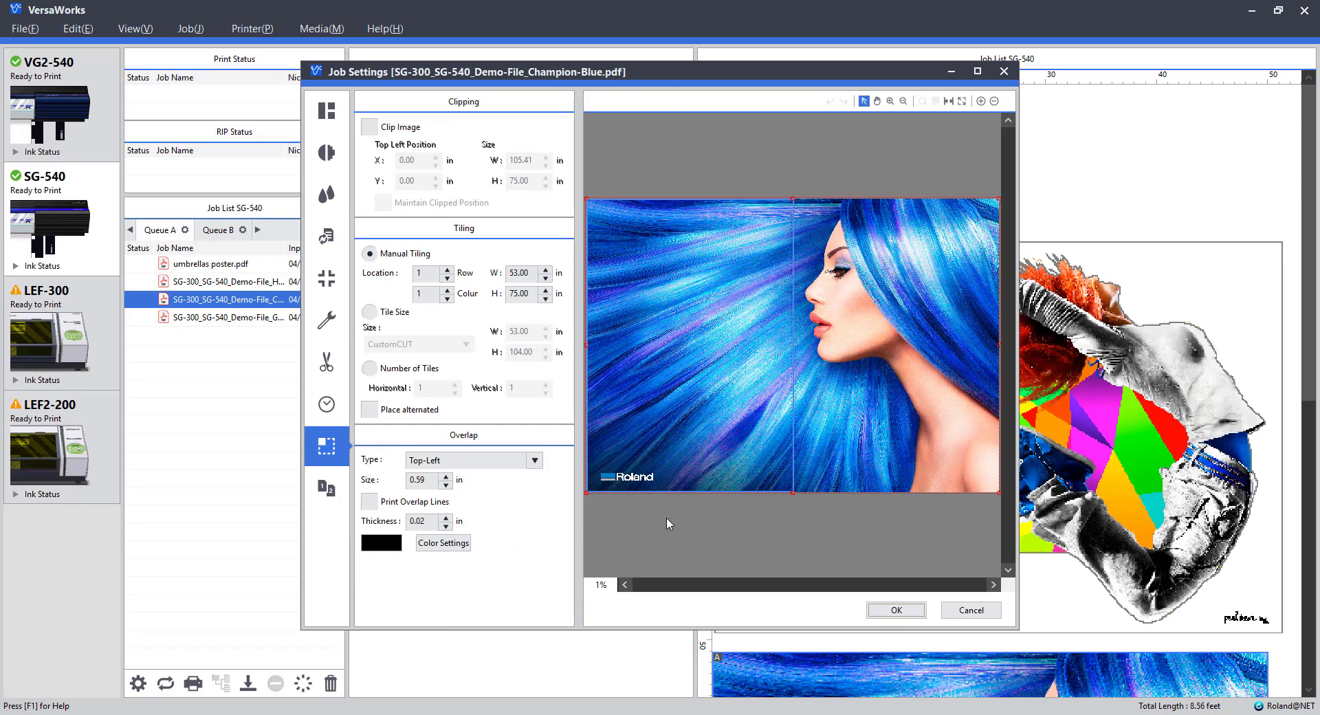
pyautogui.click(403, 372)
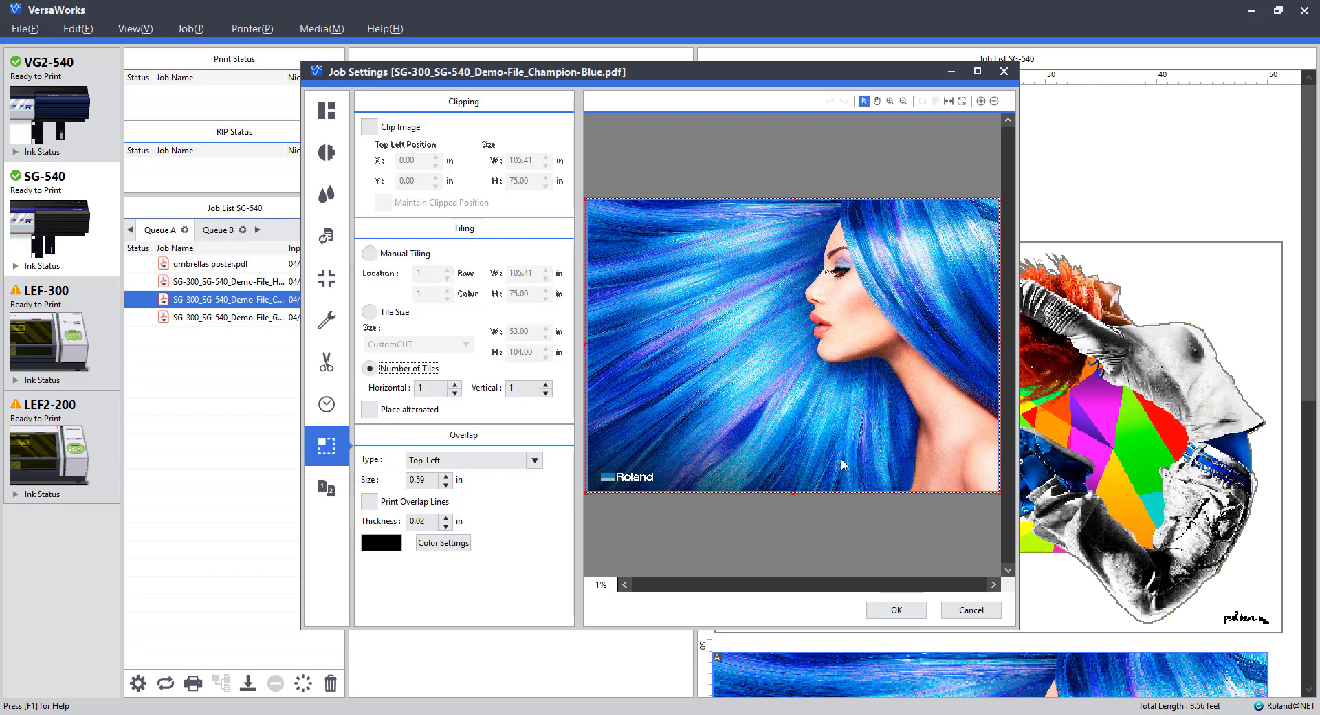
pyautogui.click(454, 385)
pyautogui.click(454, 385)
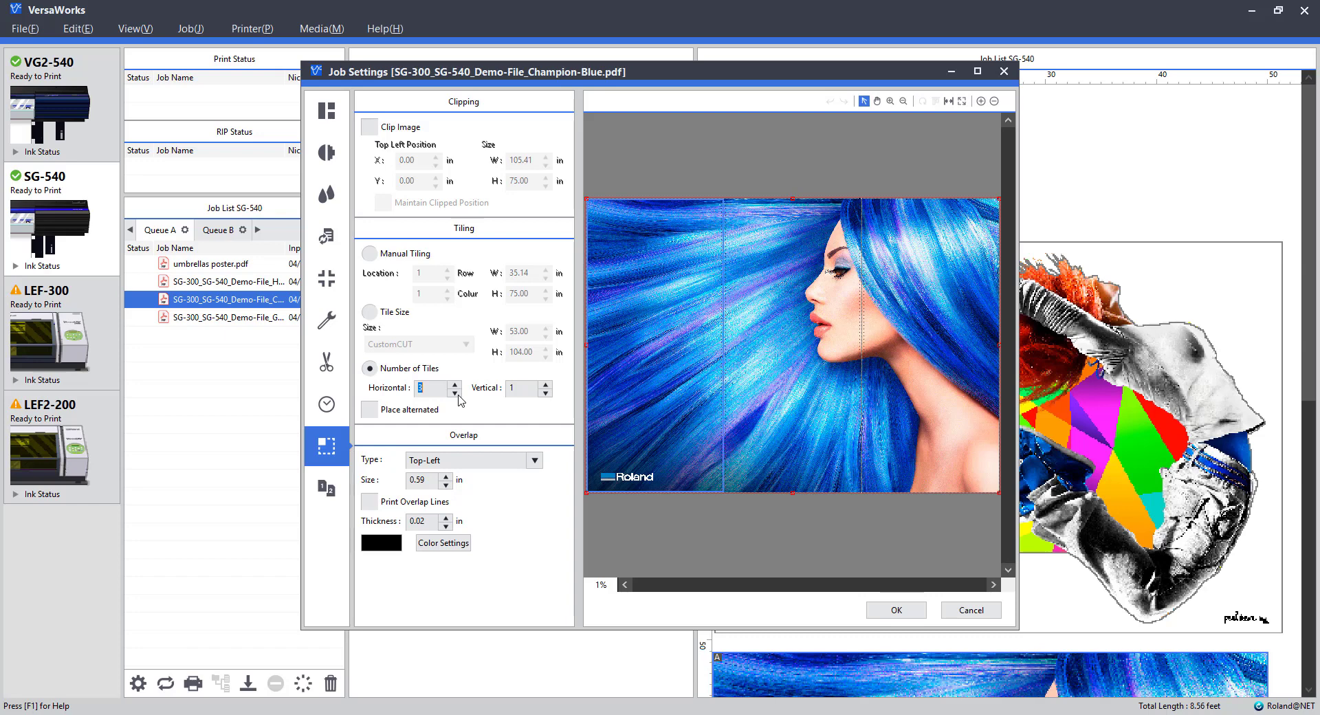
pyautogui.click(455, 393)
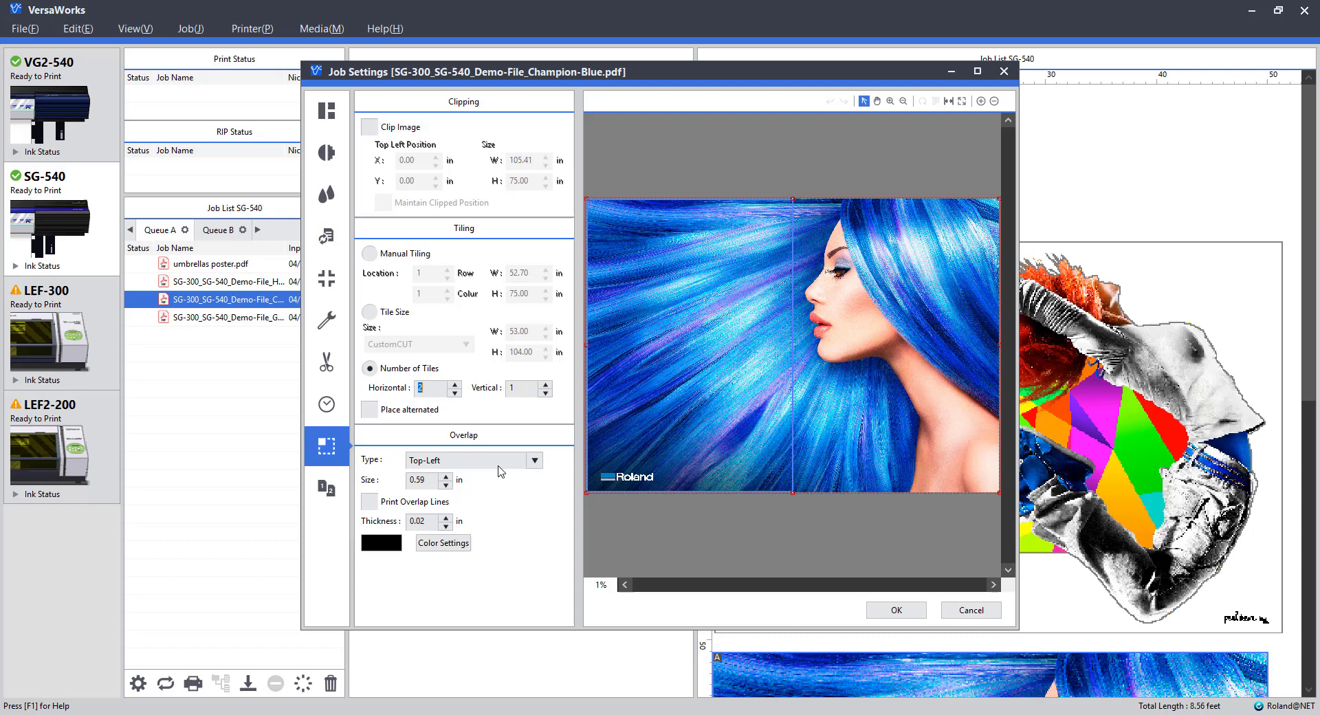
# Set the tile overlap type to Top-Left and select the 0.59 in overlap size.
pyautogui.click(536, 460)
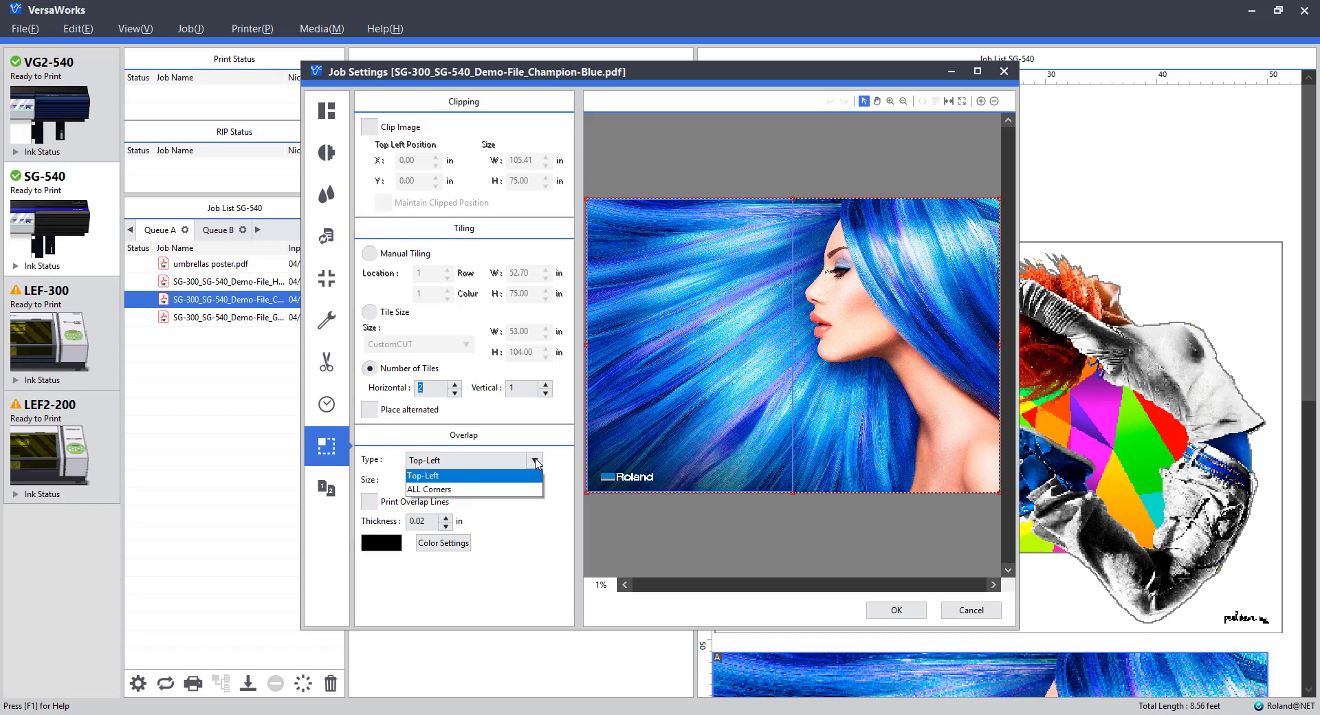
pyautogui.click(535, 460)
pyautogui.click(536, 461)
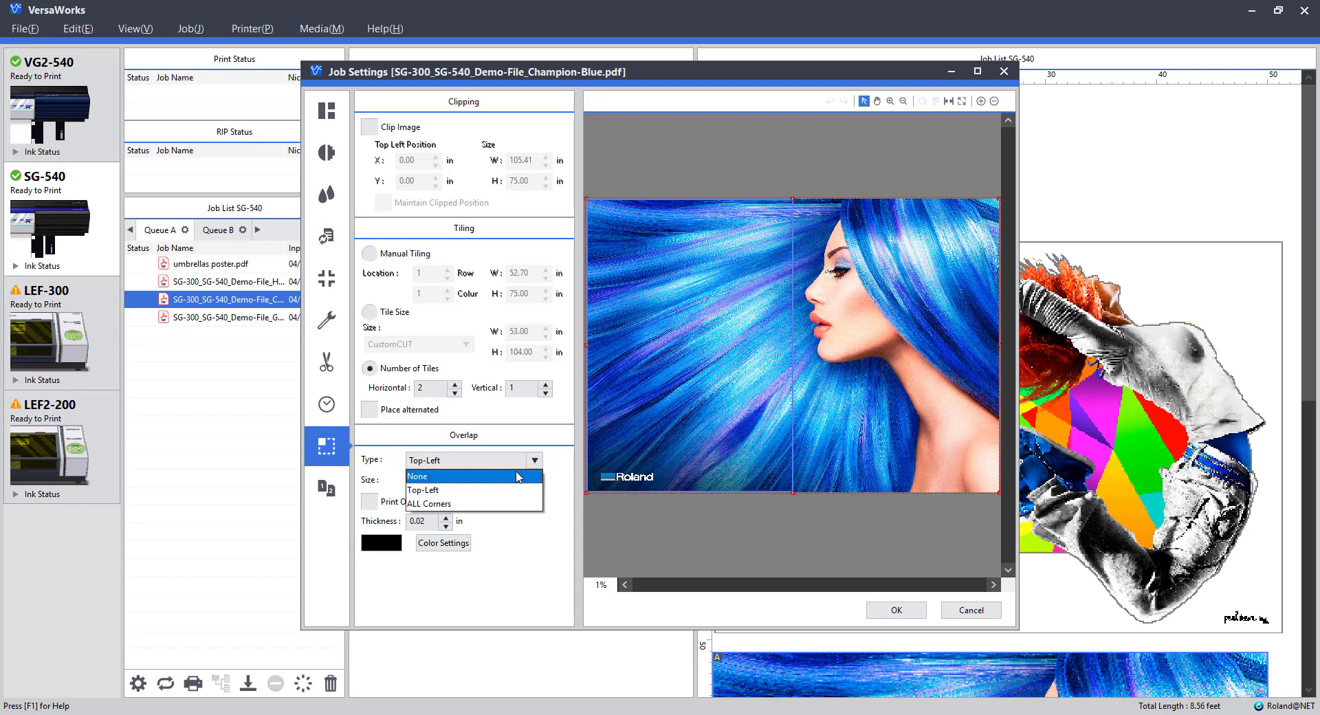
pyautogui.click(517, 476)
pyautogui.click(535, 460)
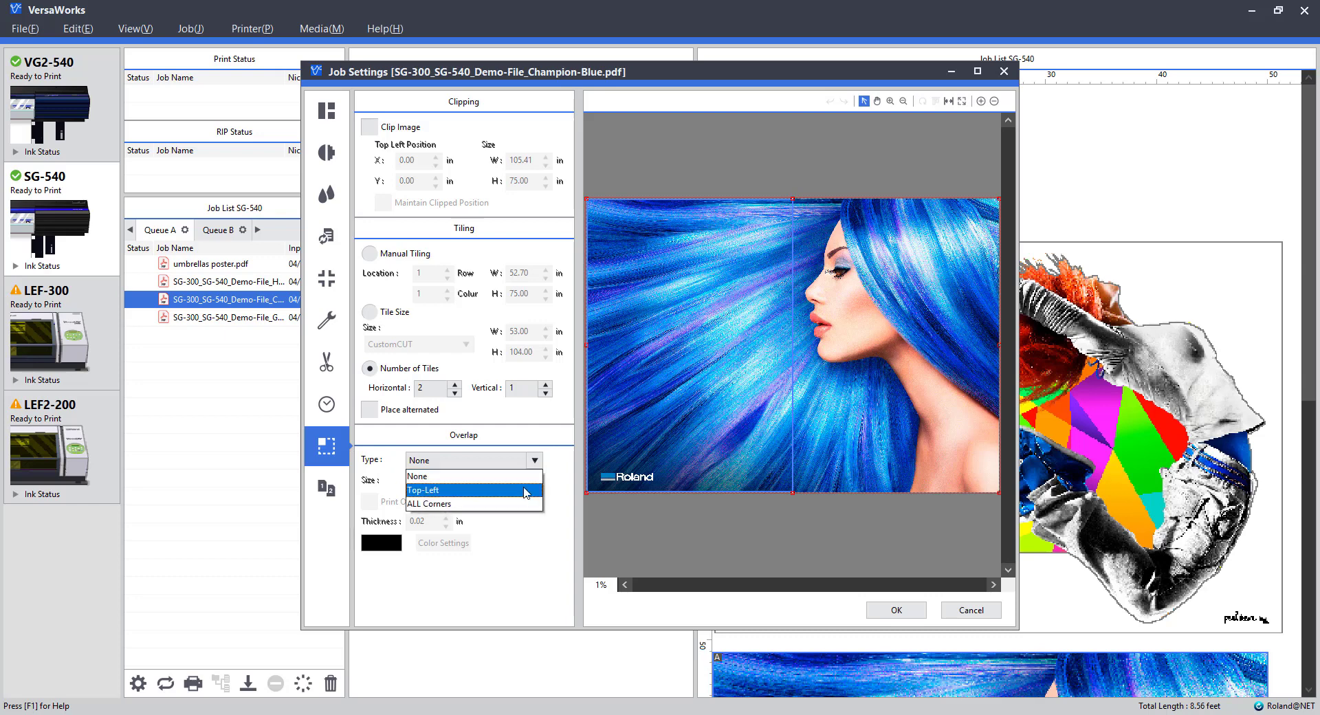
pyautogui.click(526, 490)
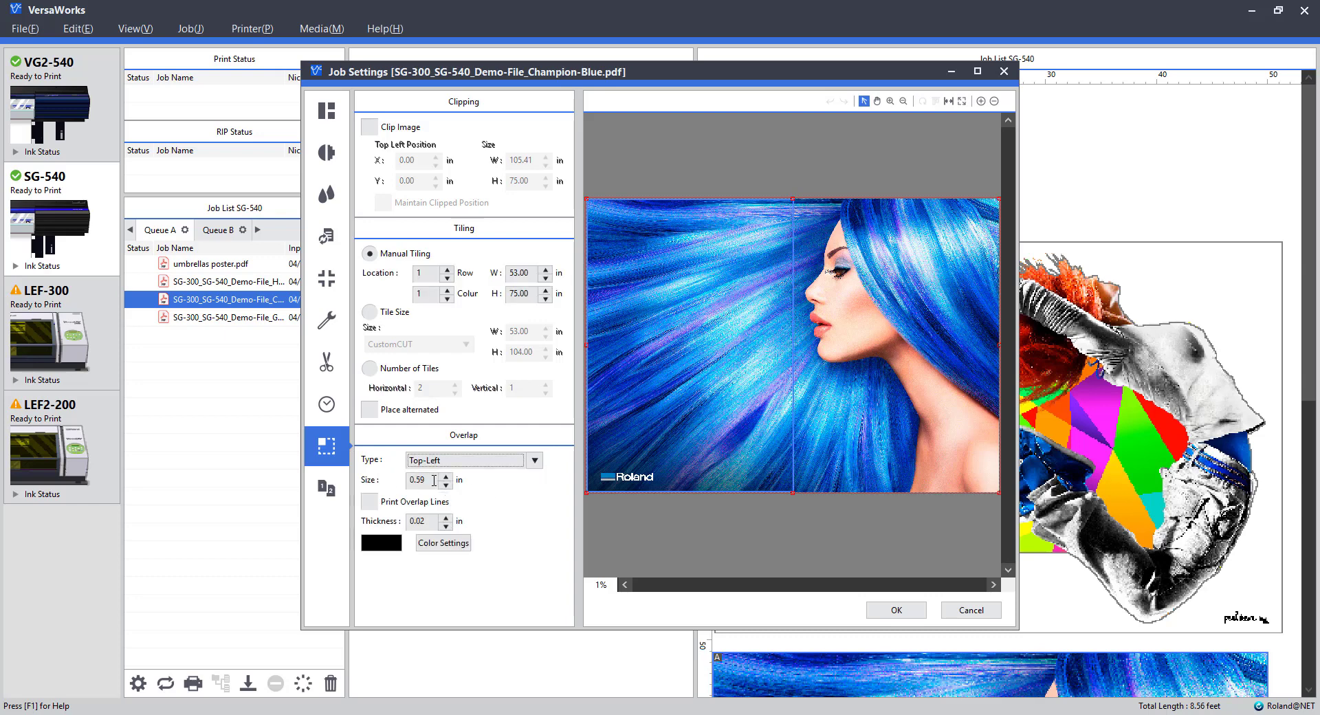
pyautogui.moveTo(433, 480); pyautogui.dragTo(403, 480)
# Toggle tiles in the preview so only the left portrait tile remains, then check Layout.
pyautogui.click(319, 114)
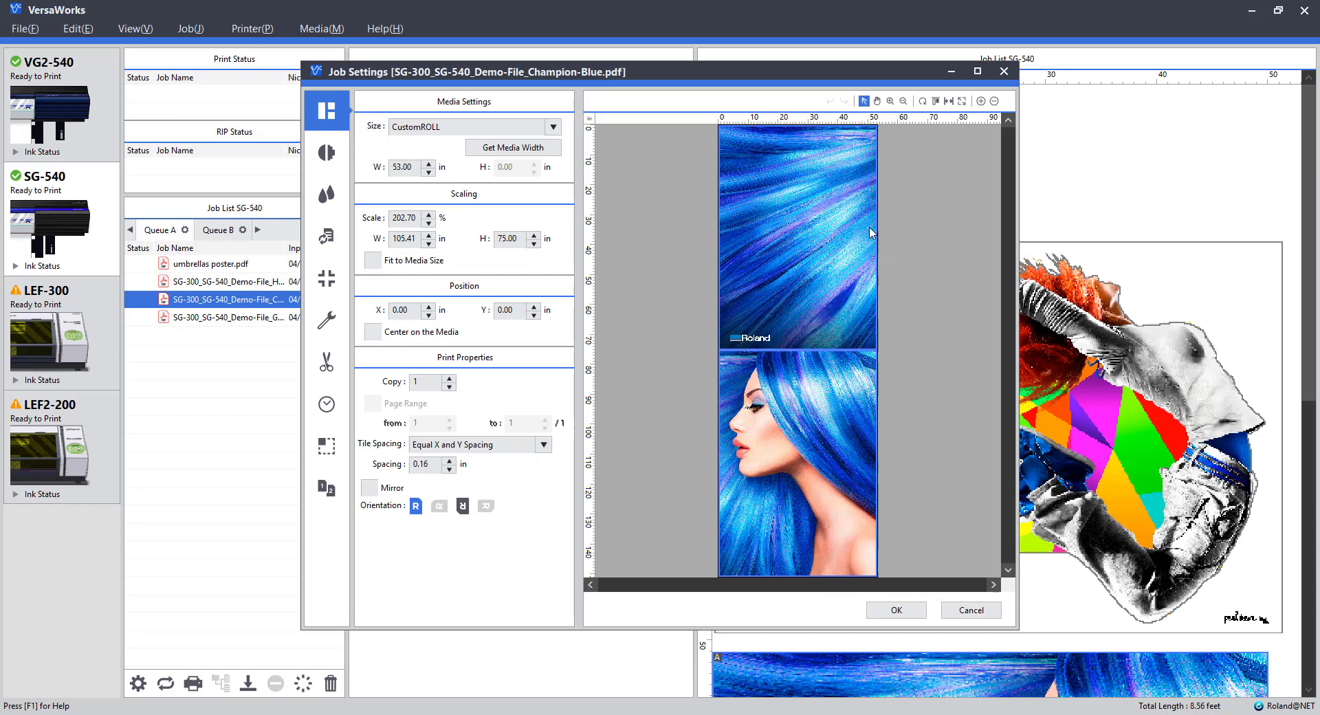
pyautogui.click(914, 368)
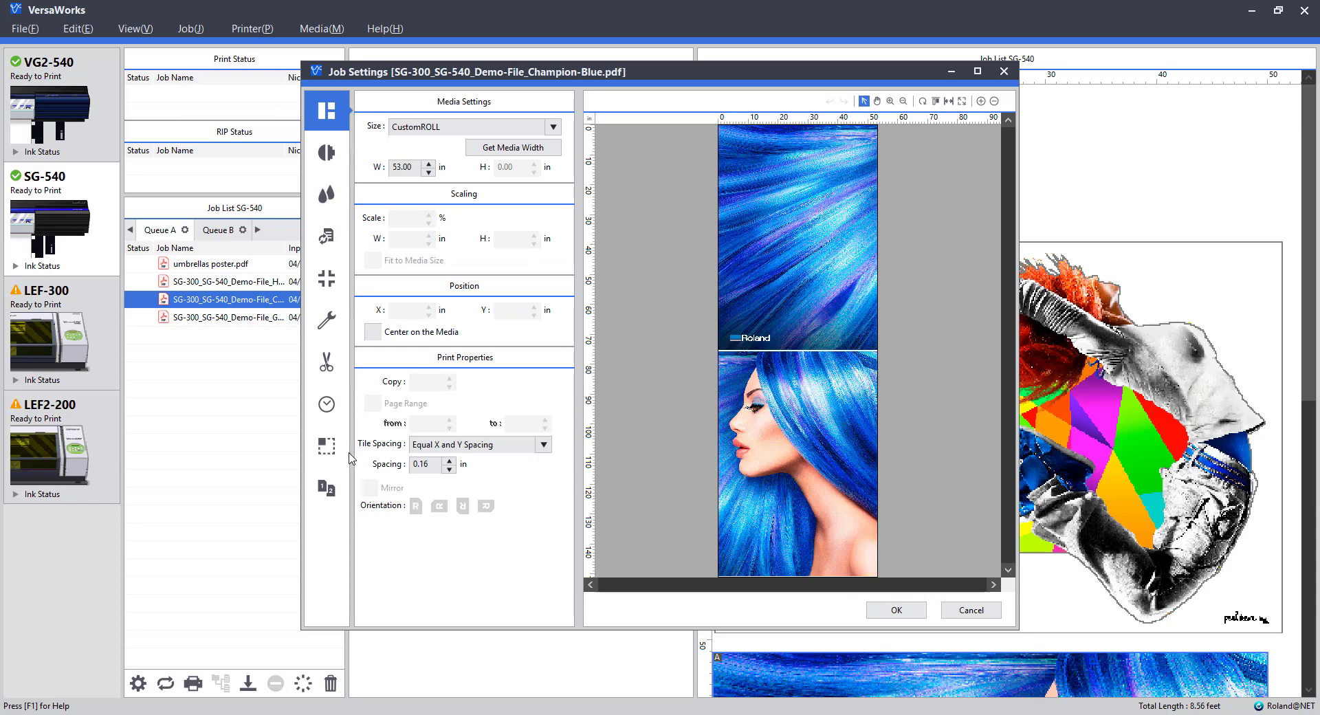
pyautogui.click(327, 446)
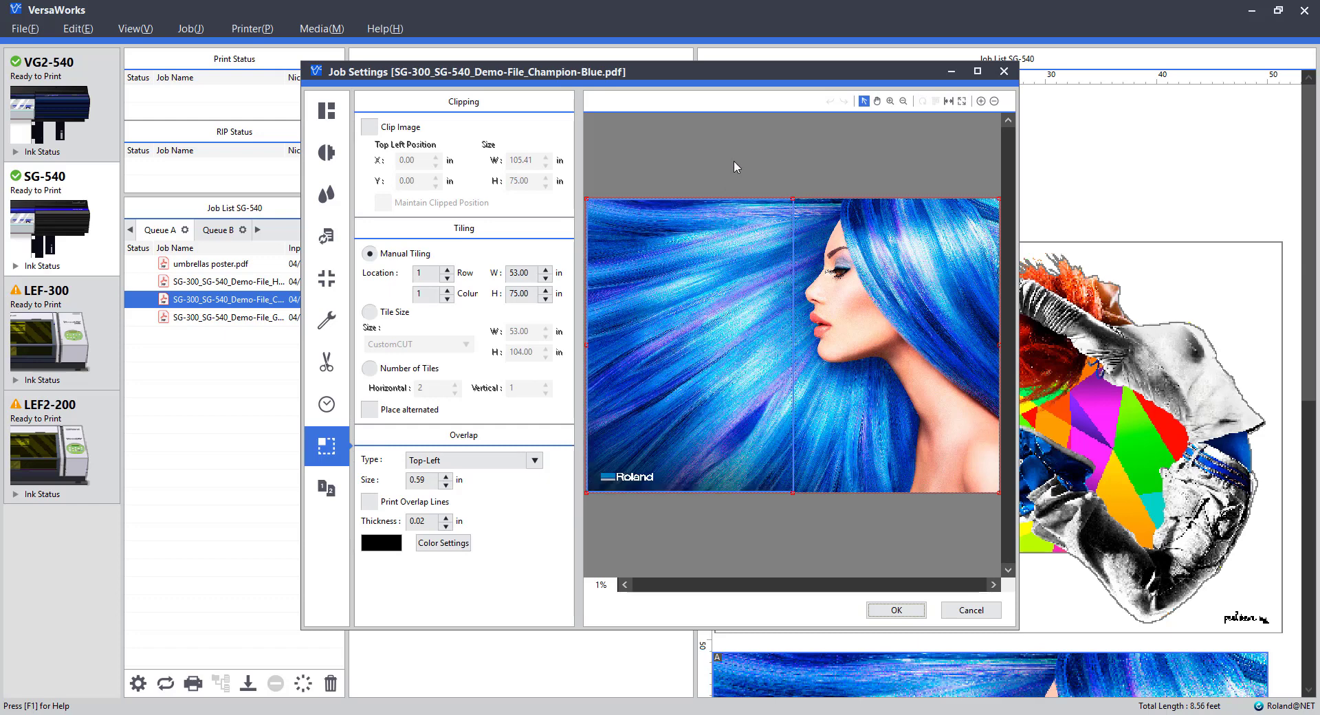
pyautogui.click(728, 275)
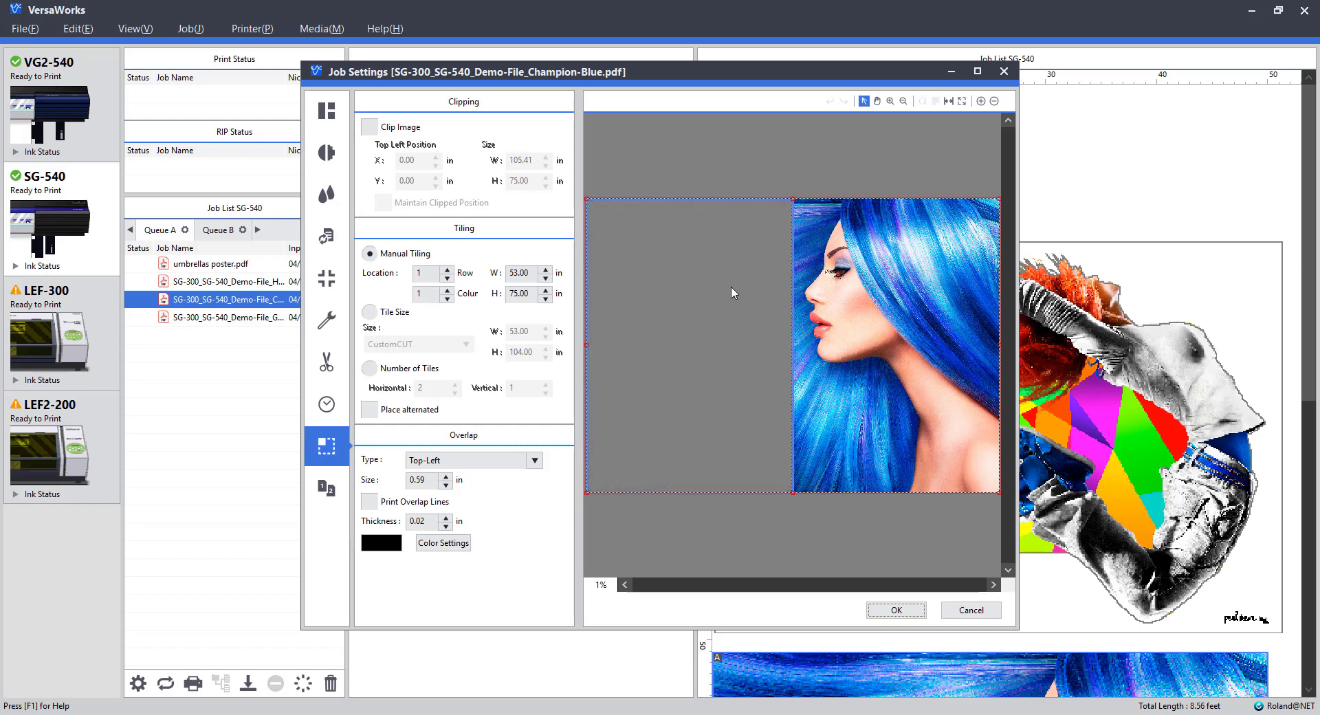
pyautogui.click(874, 310)
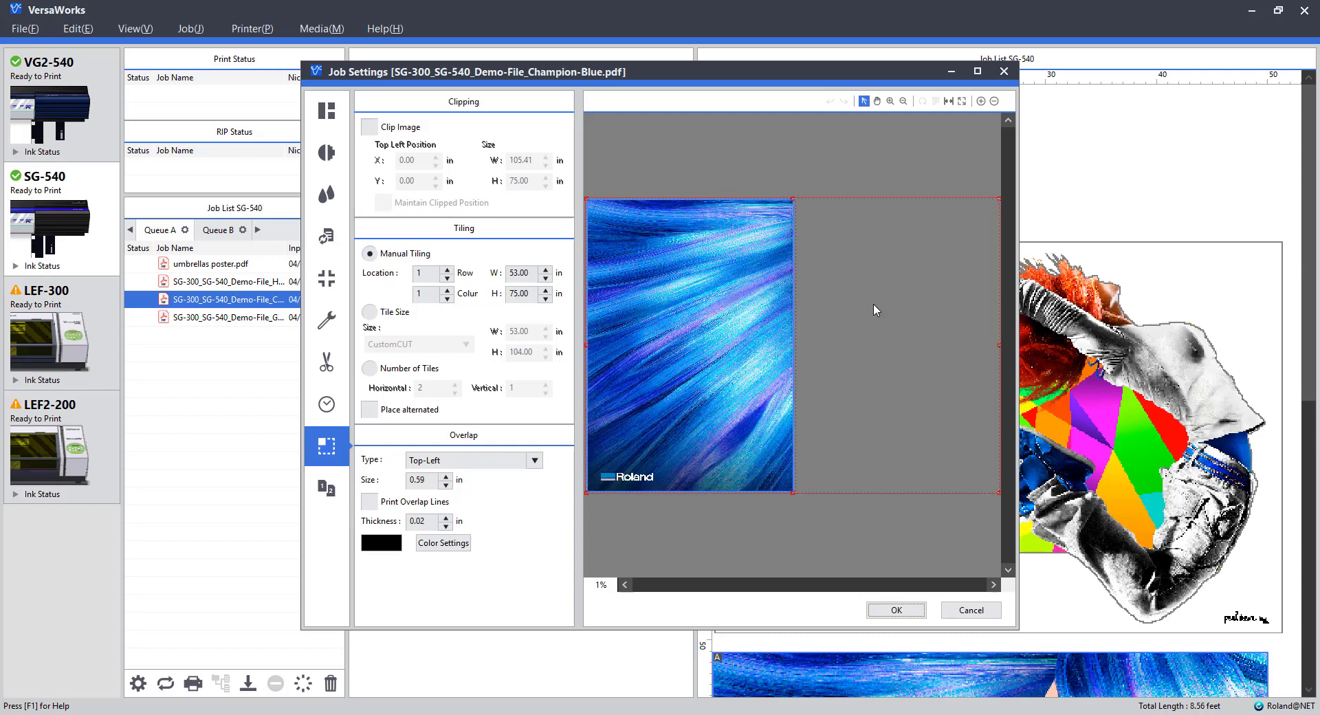
pyautogui.click(337, 120)
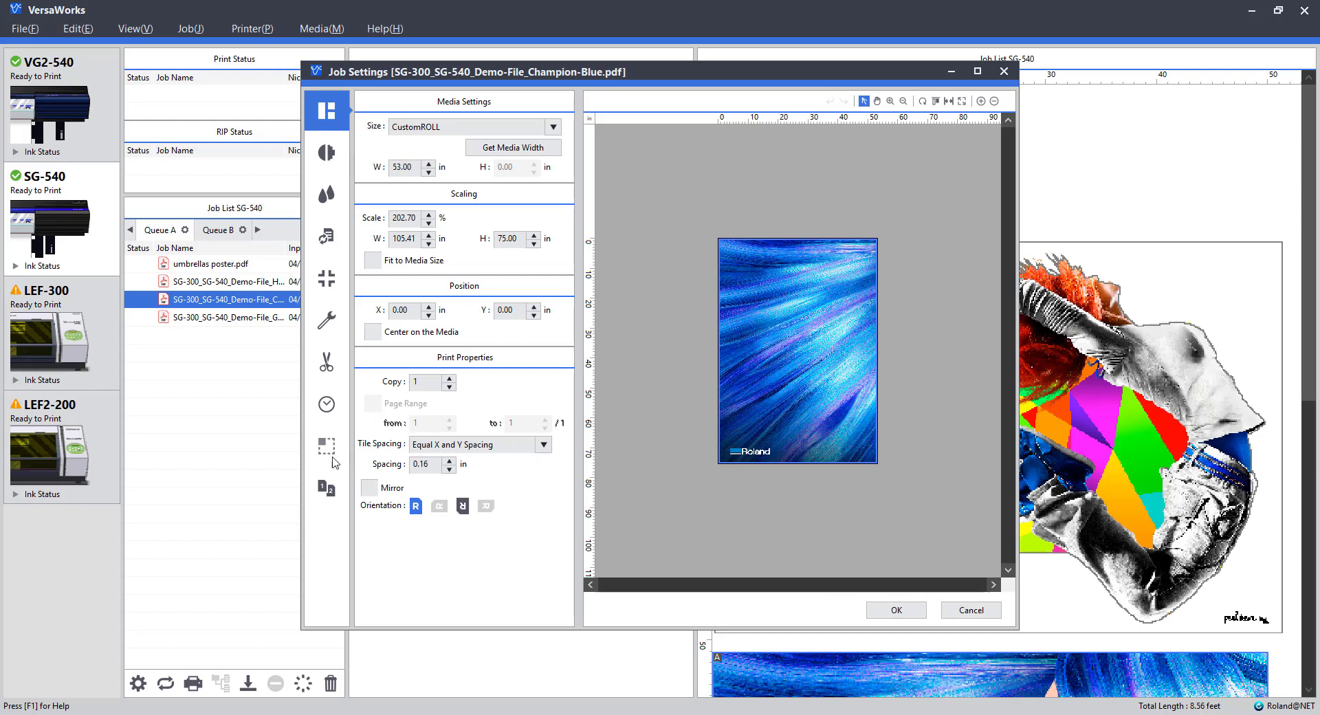
# Return to Clip and Tile, showing both 53.00 x 75.00 in portrait tiles again.
pyautogui.click(328, 448)
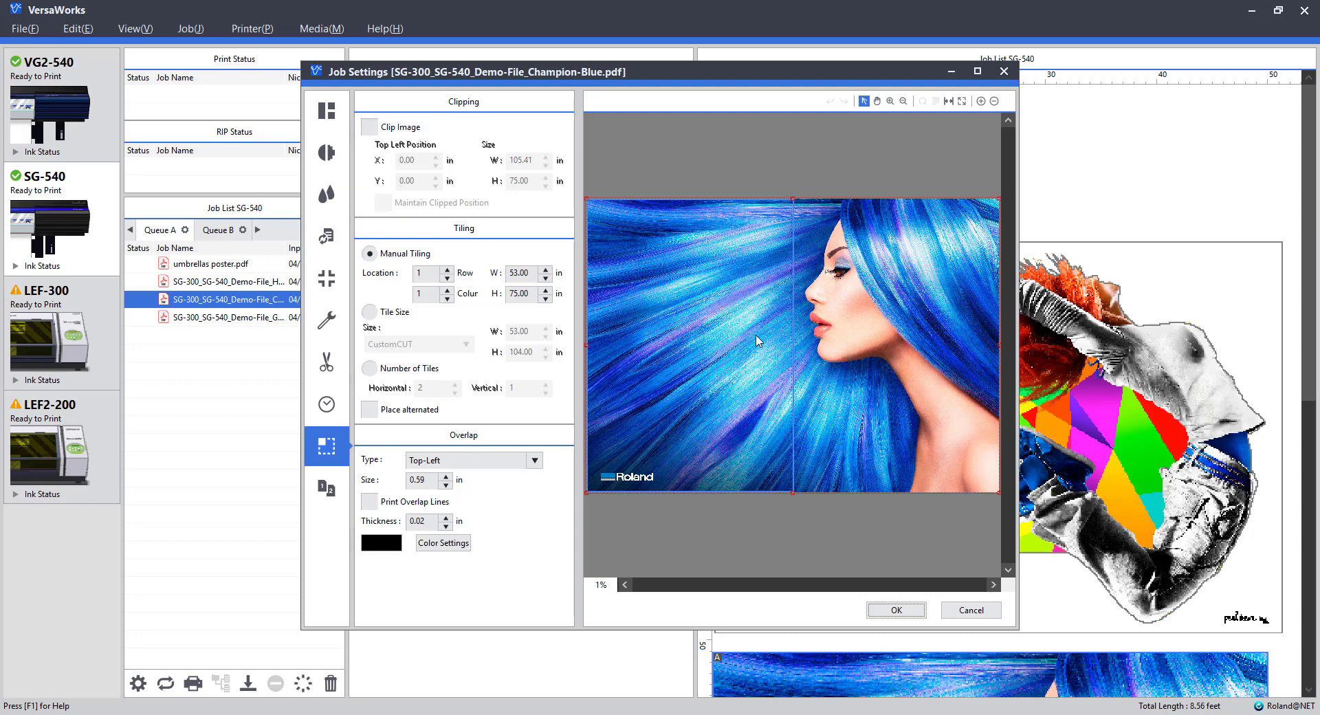
# Apply Job Settings so the job lists at 203%, 2 tiles, 53.0 x 150.9 in.
pyautogui.click(907, 608)
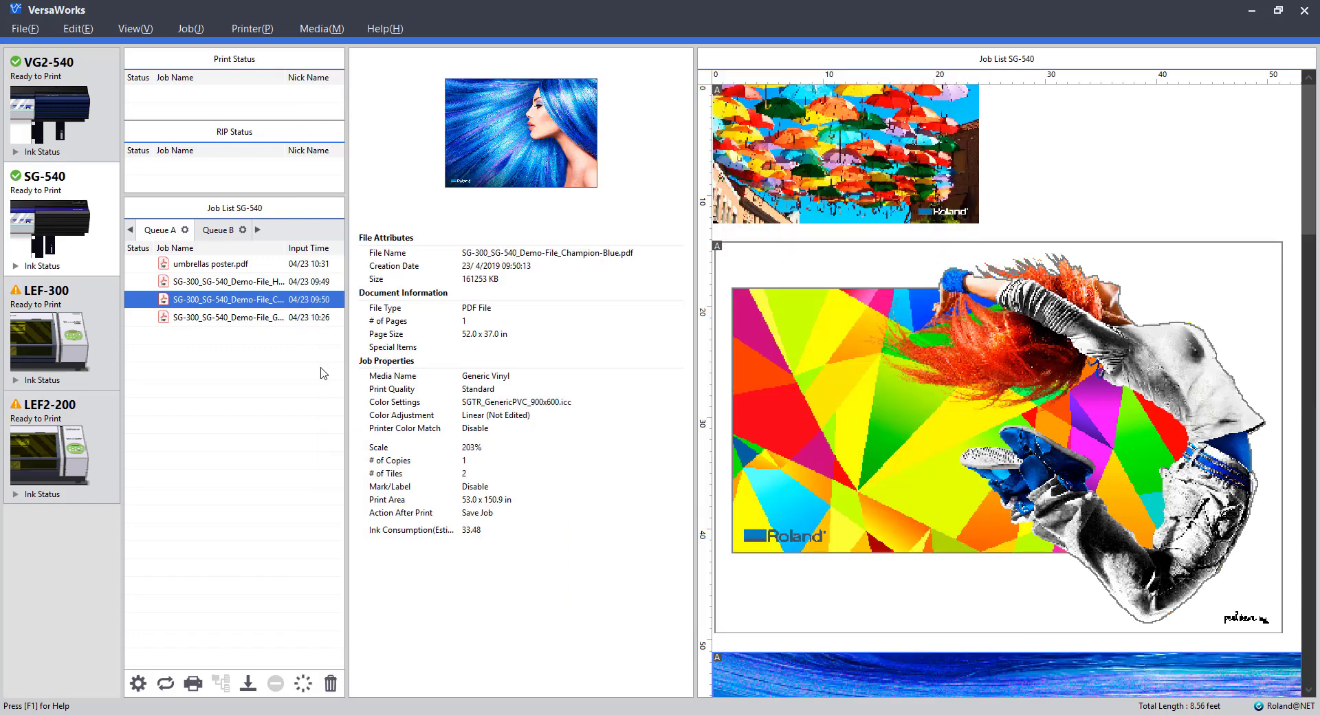